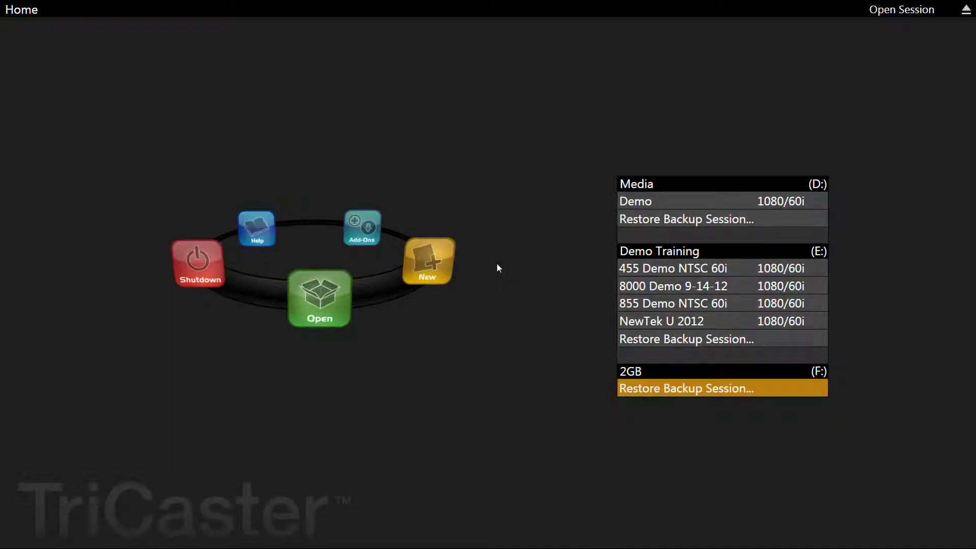
Step: Launch live production from the Demo session and bring up the stream connection settings
left_click(639, 201)
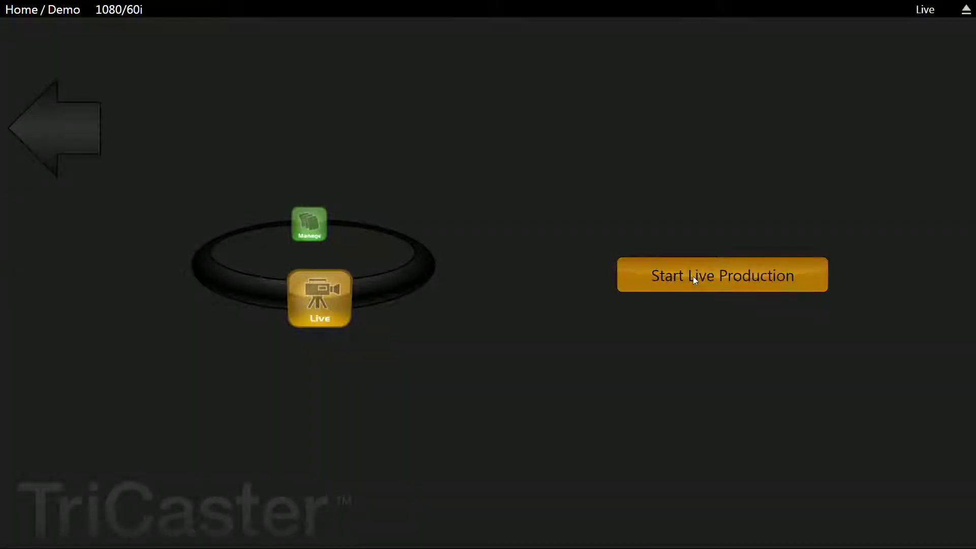
left_click(693, 276)
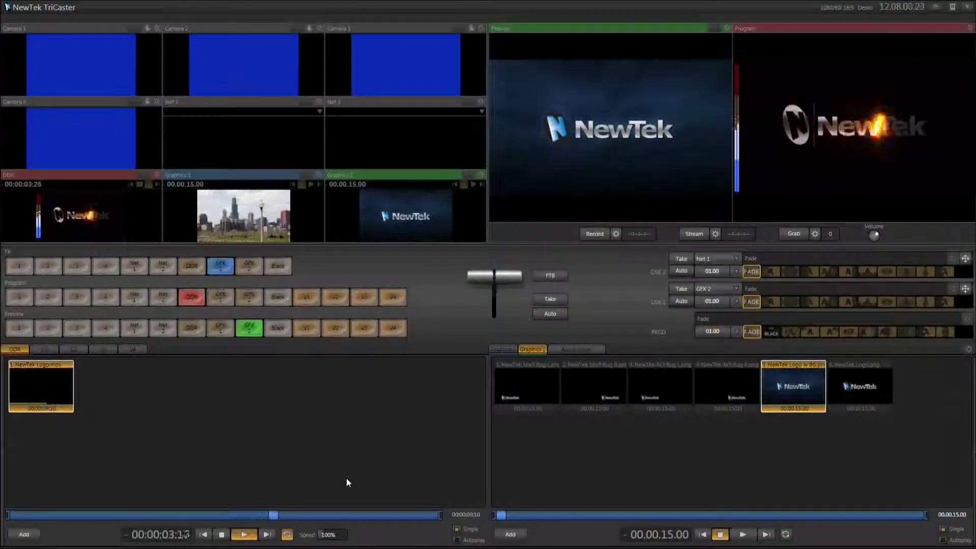
left_click(715, 234)
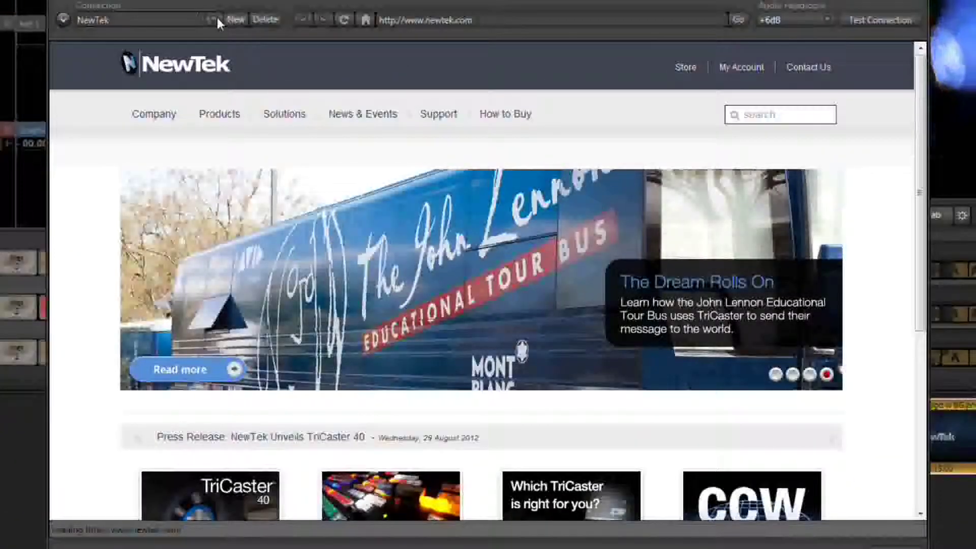
Step: Change the stream connection preset to Speedtest so speedtest.net loads
left_click(215, 19)
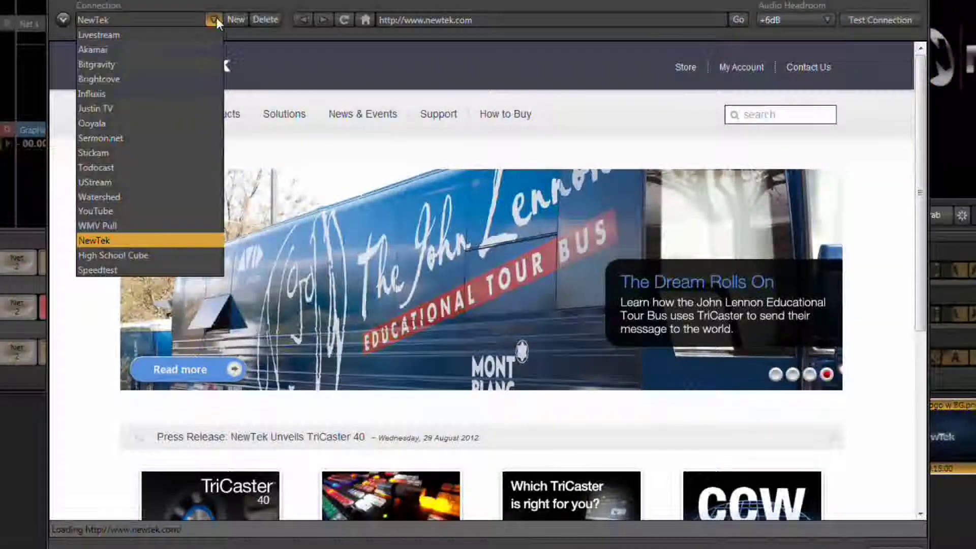
left_click(126, 271)
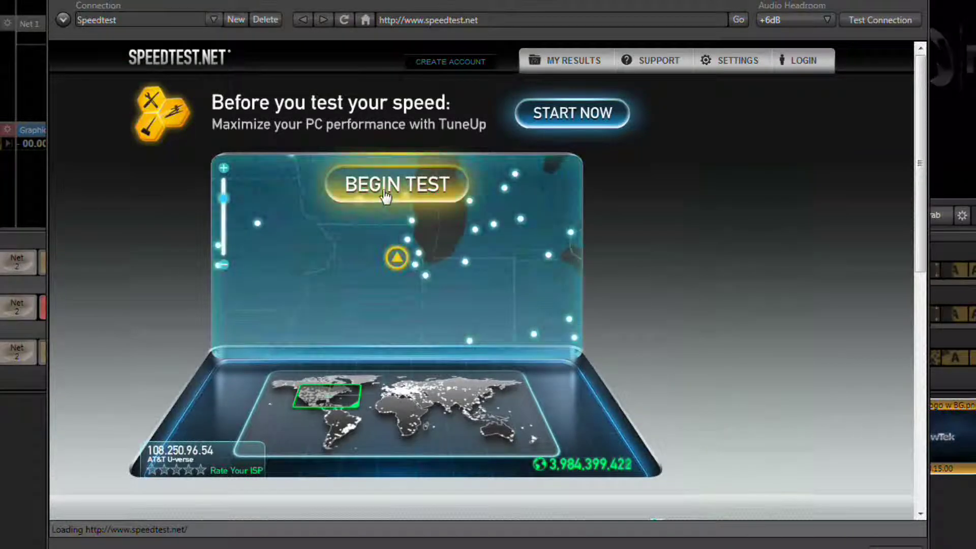
Step: Run the speed test (22 ms ping, 11.61 Mbps down, 1.48 Mbps up) and reopen the presets
left_click(385, 193)
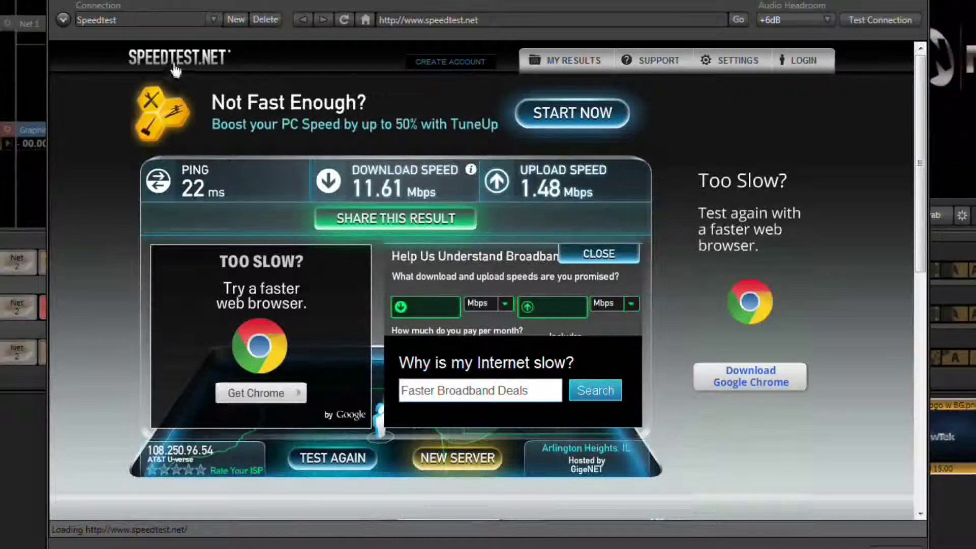
left_click(213, 19)
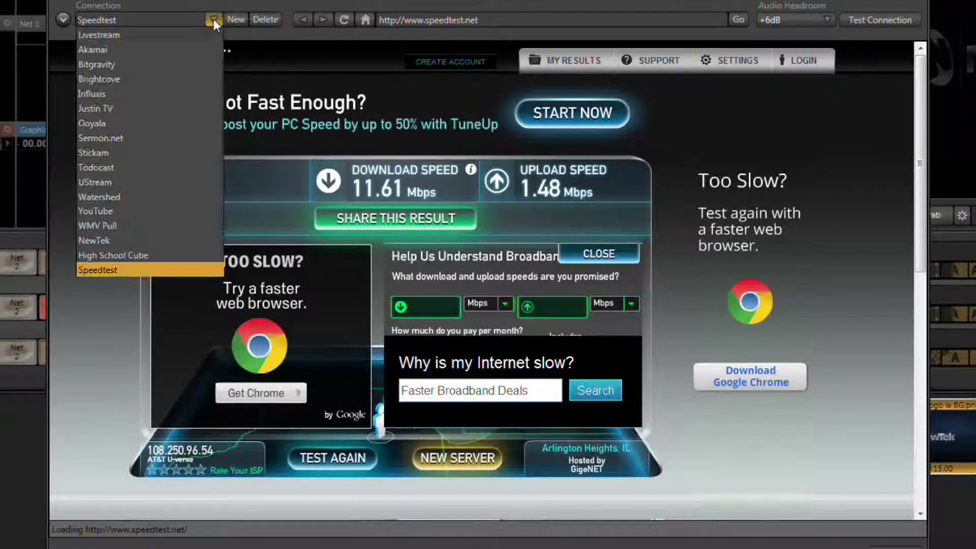
Step: Use the High School Cube connection with streaming profile HSC High - 950kbps 854x480
left_click(170, 258)
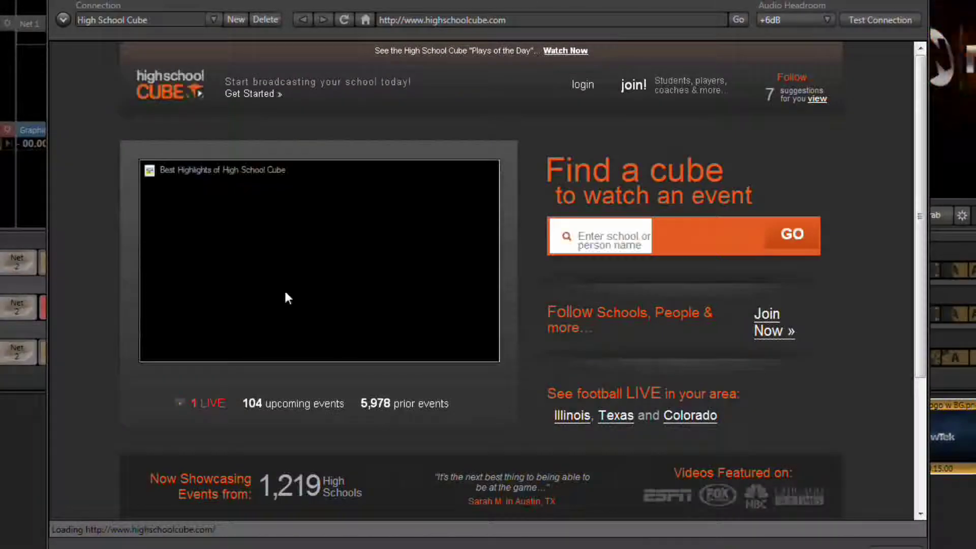
left_click(316, 275)
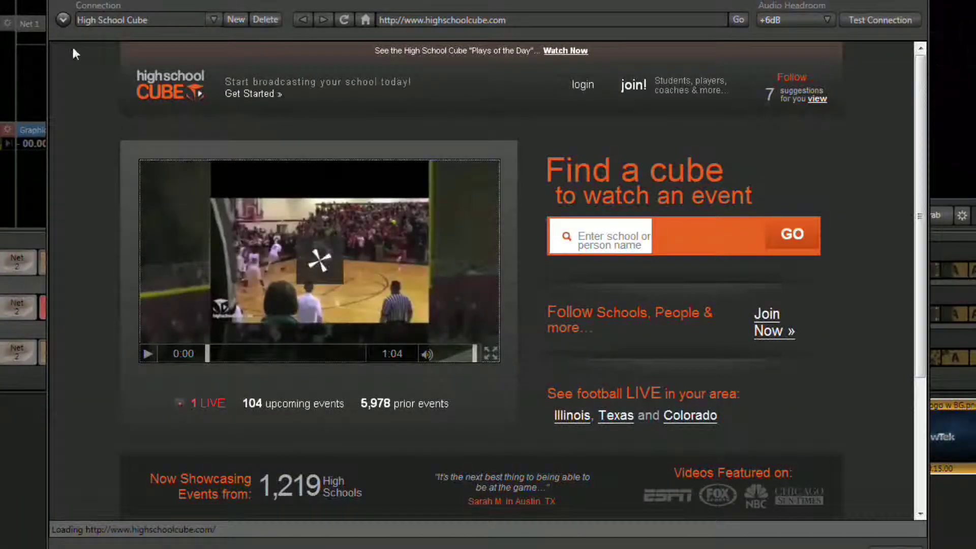
left_click(63, 20)
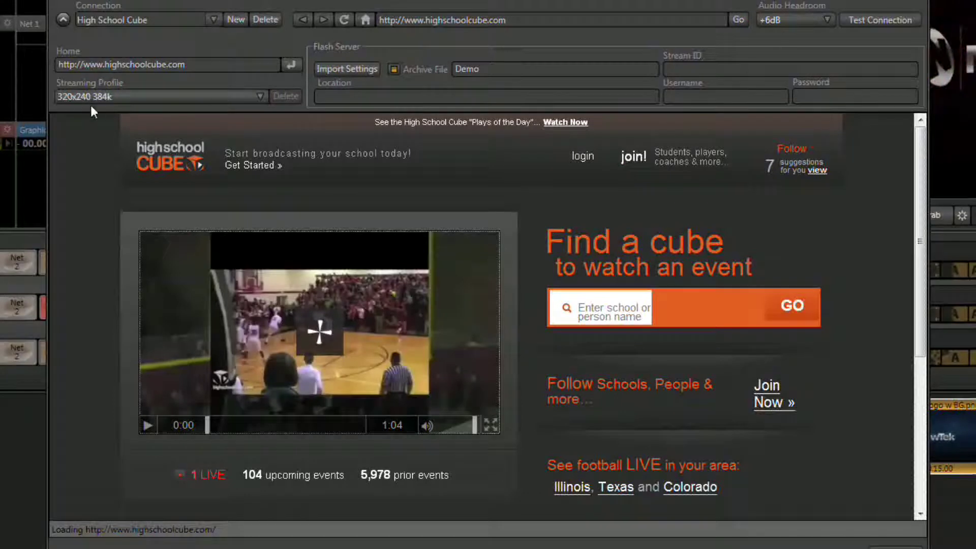
left_click(254, 98)
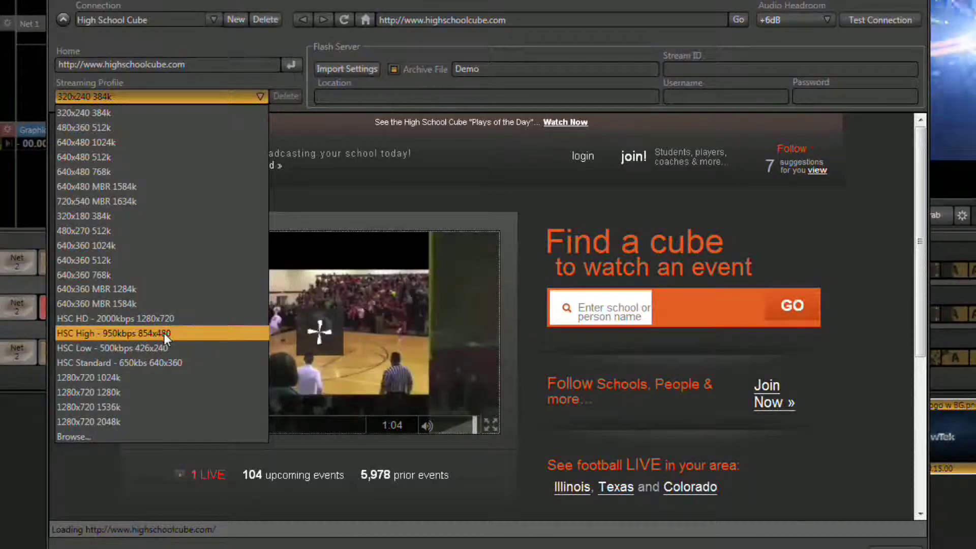
left_click(163, 333)
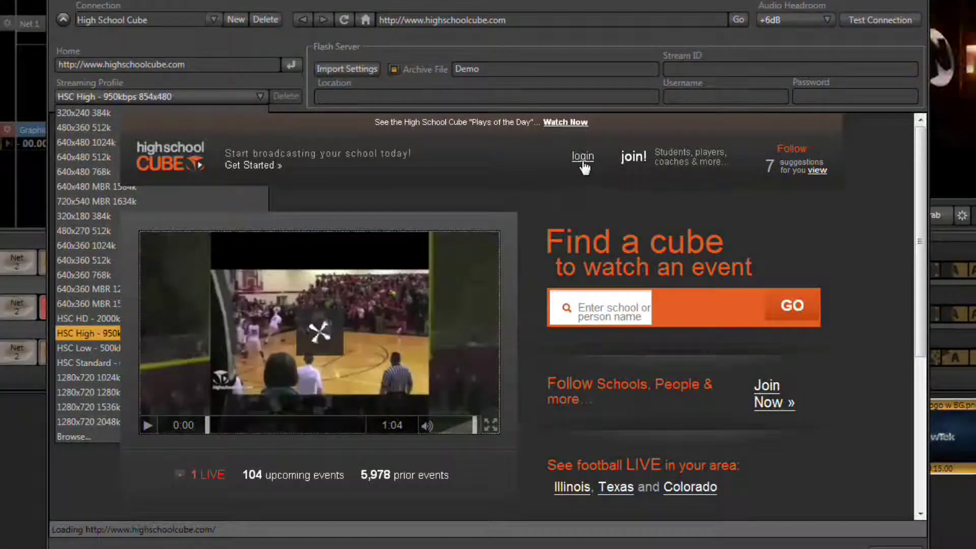
Step: Sign in to High School Cube with the account e-mail and password, then open the options menu
left_click(583, 159)
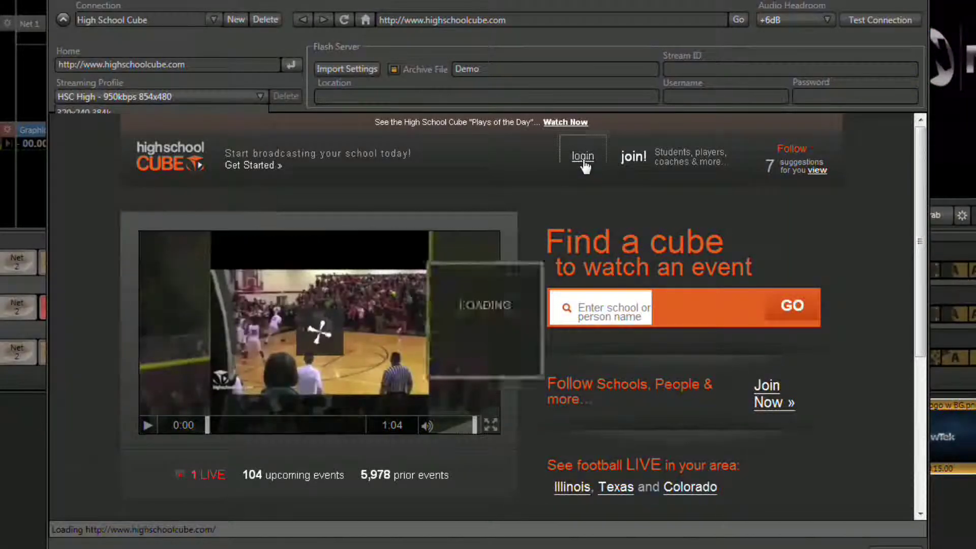
left_click(556, 300)
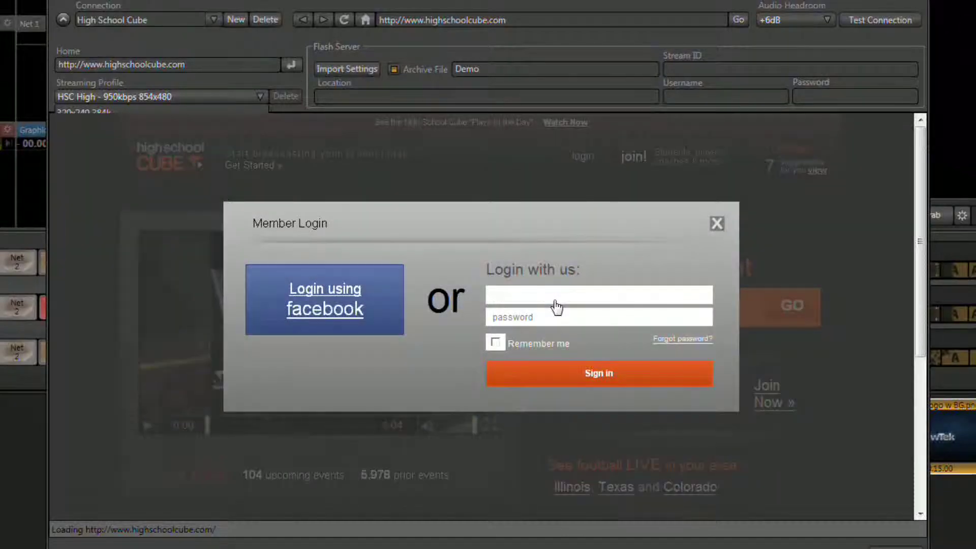
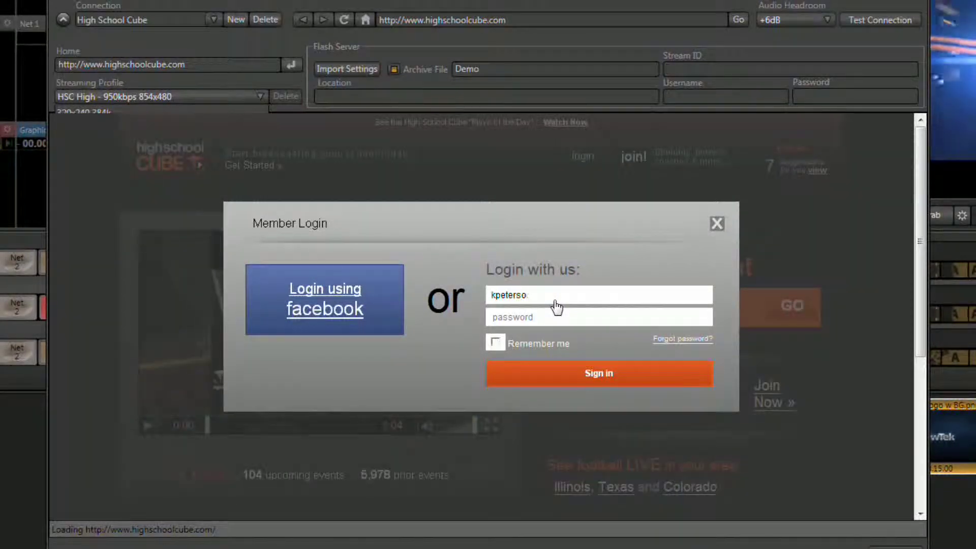
key("Tab")
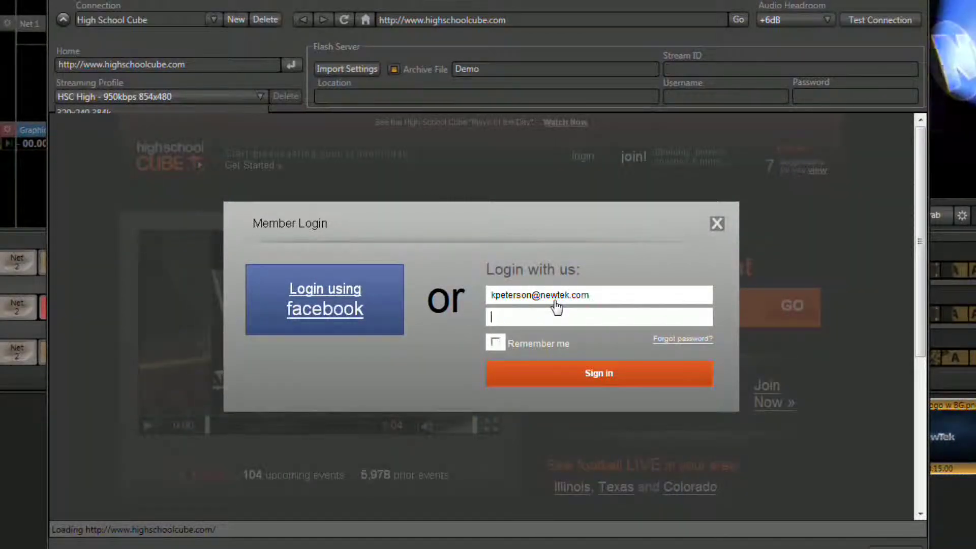
type("•••")
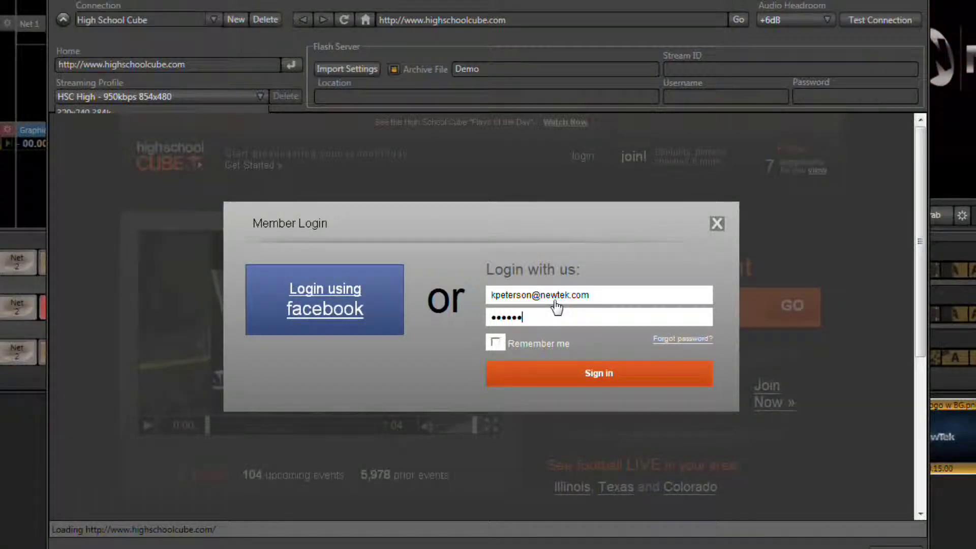
left_click(584, 386)
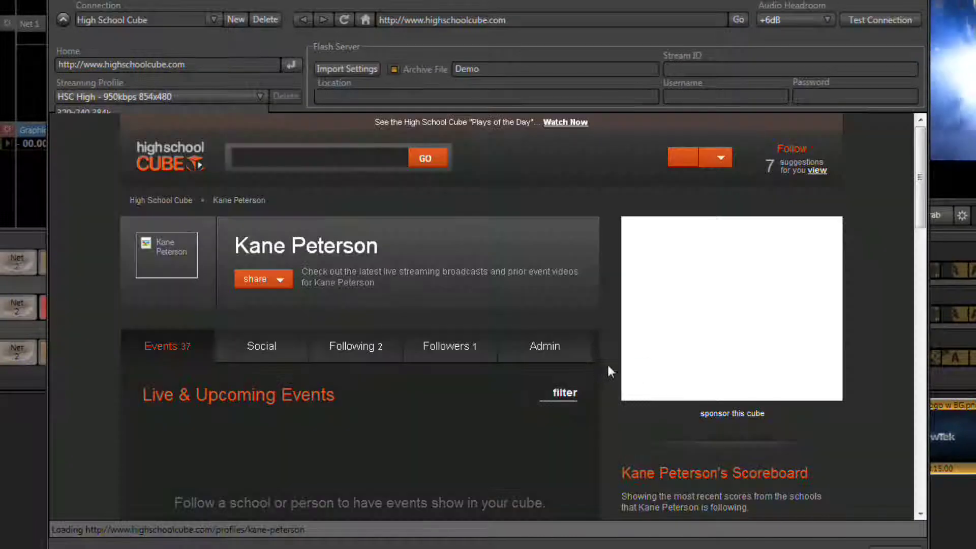
left_click(722, 159)
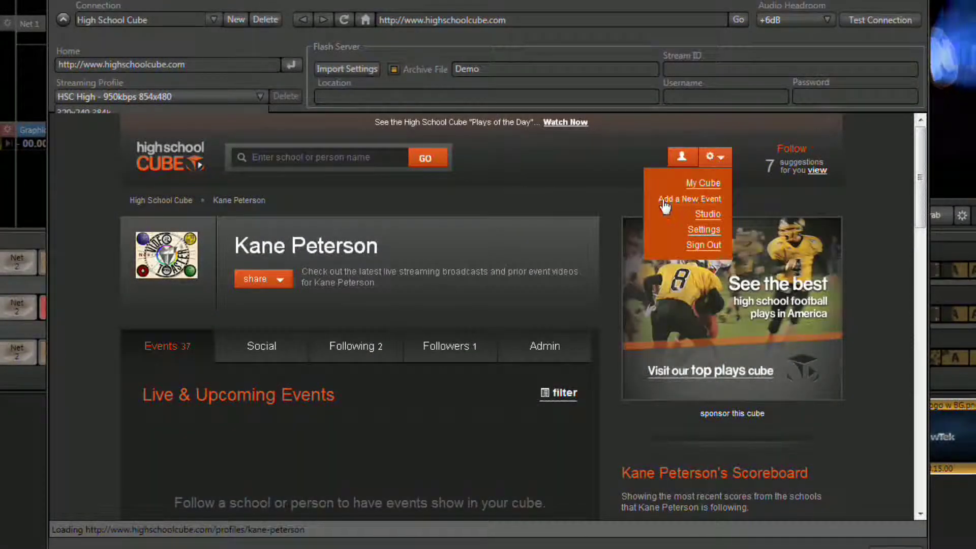
Step: Start a new event titled 'TriCaster Training with High School Cube'
left_click(704, 200)
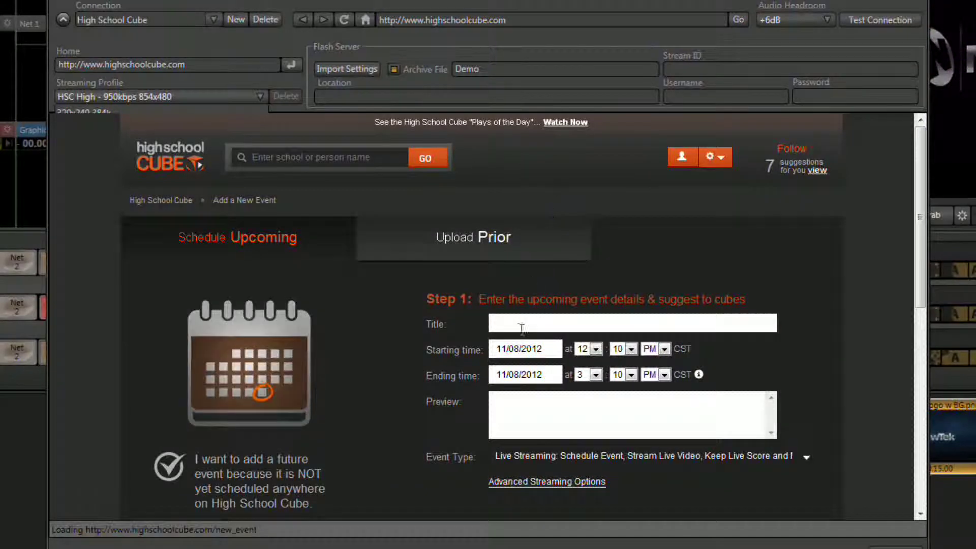
left_click(512, 324)
type("Tri")
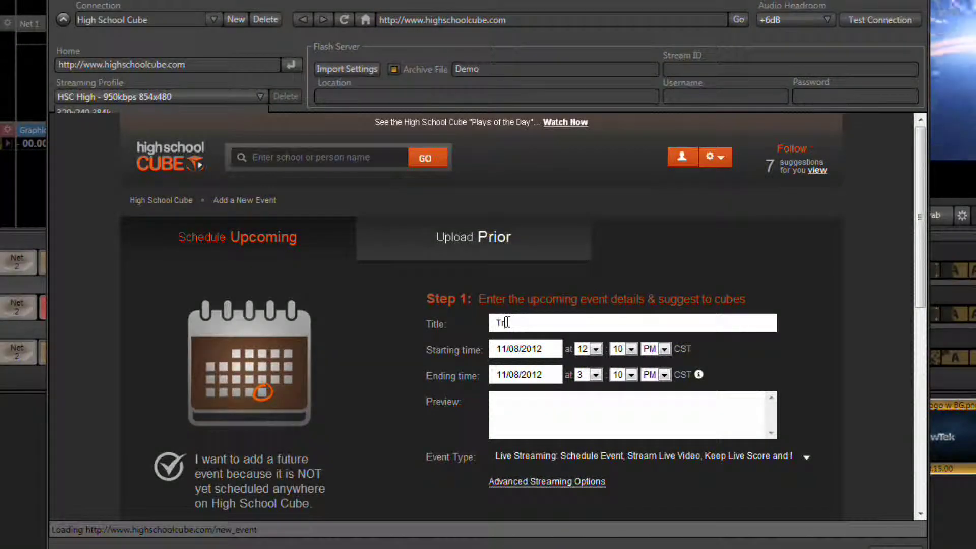
type("Caster Training with High Sch")
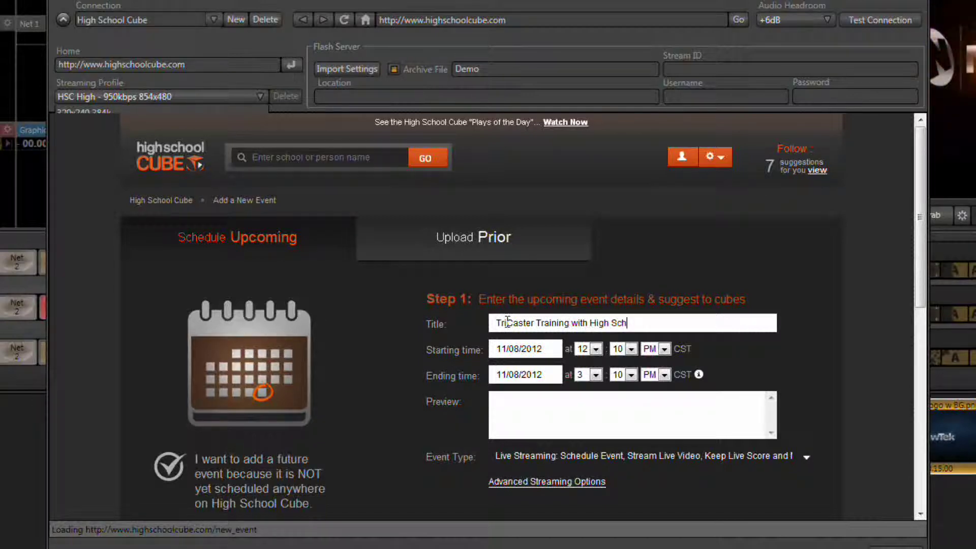
type("ool Cuvb")
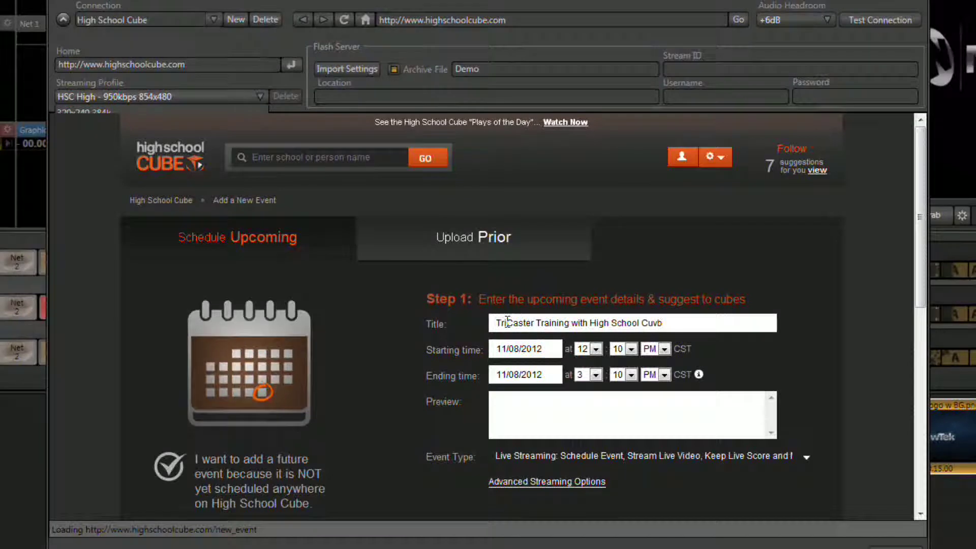
key("BackSpace")
key("BackSpace")
type("b")
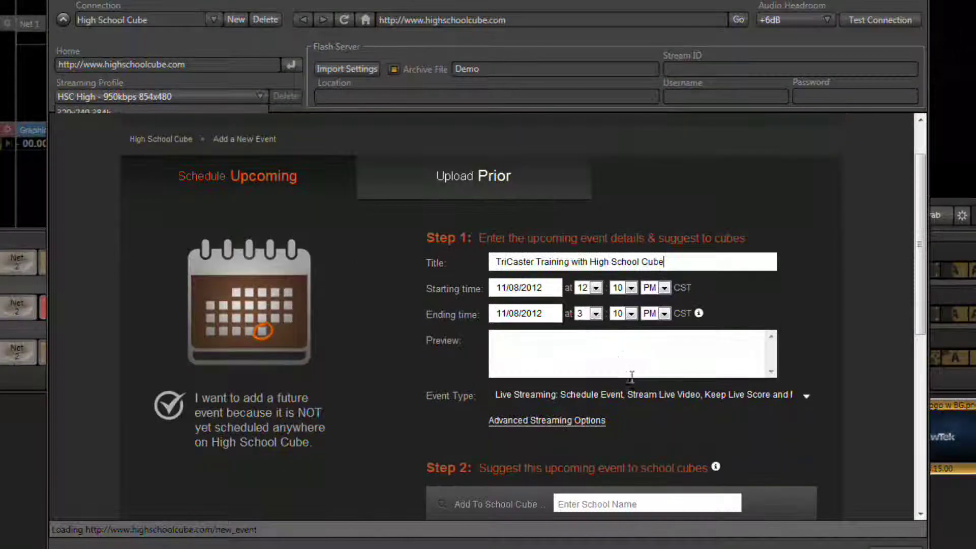
scroll(606, 342, "down", 3)
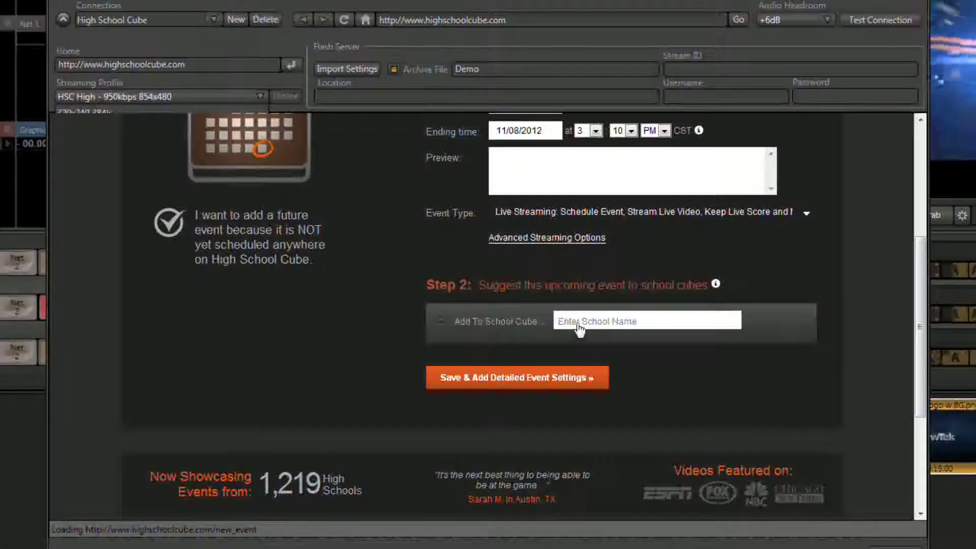
Step: Suggest the event to the matching member's cube and save it
left_click(578, 325)
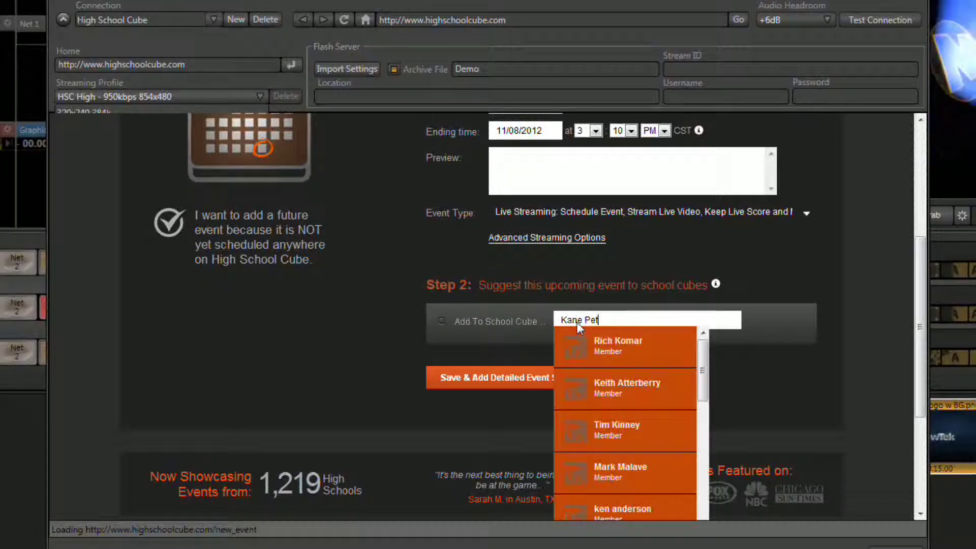
left_click(556, 349)
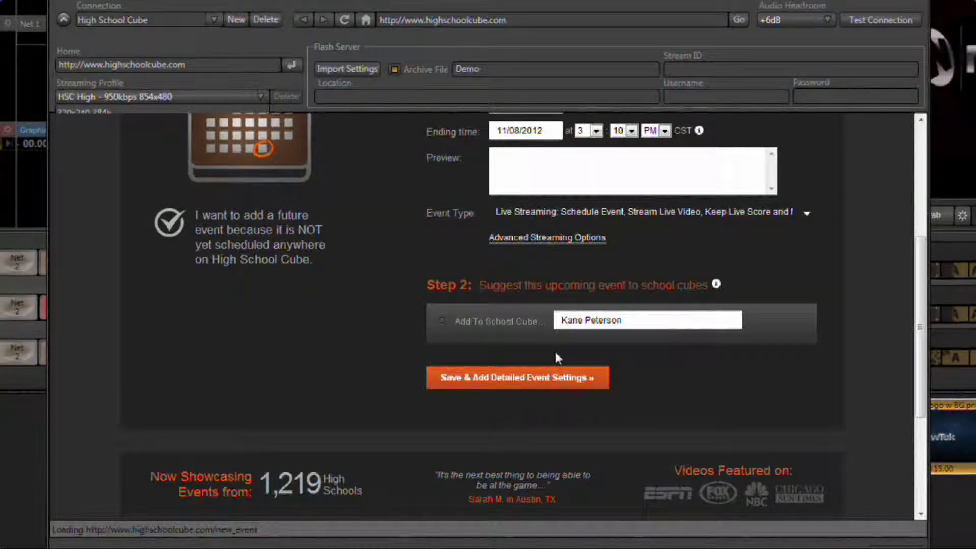
left_click(510, 379)
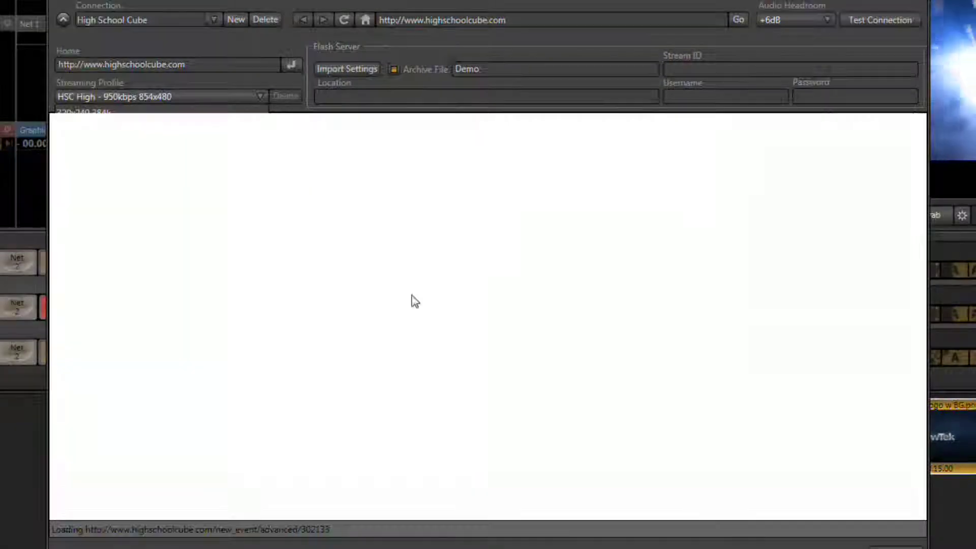
Step: Skip the extra event details and continue to get the event code
scroll(444, 294, "down", 2)
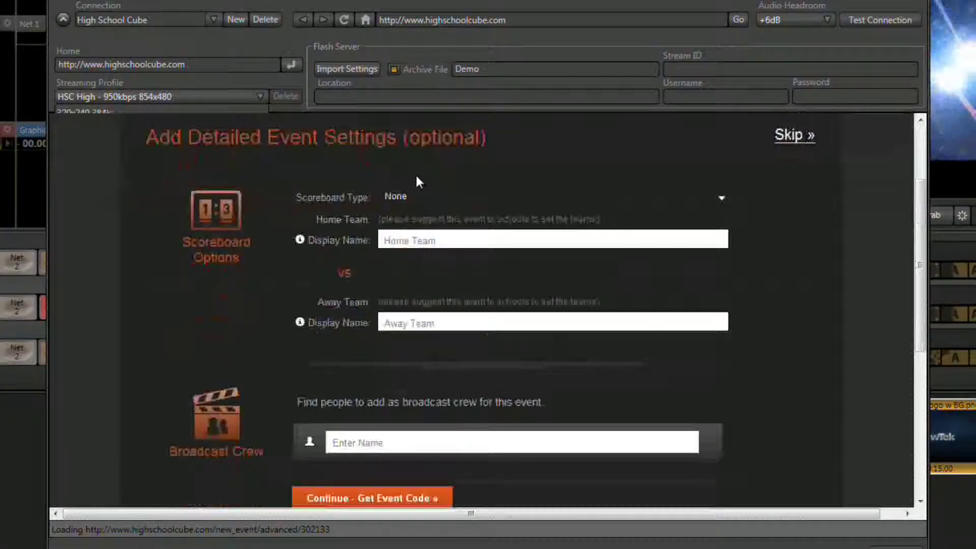
scroll(407, 229, "down", 1)
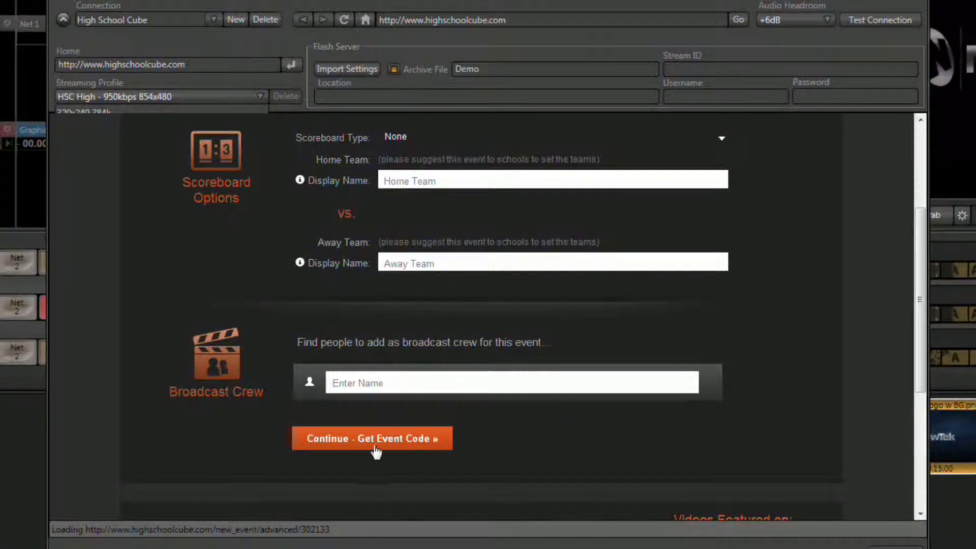
left_click(347, 440)
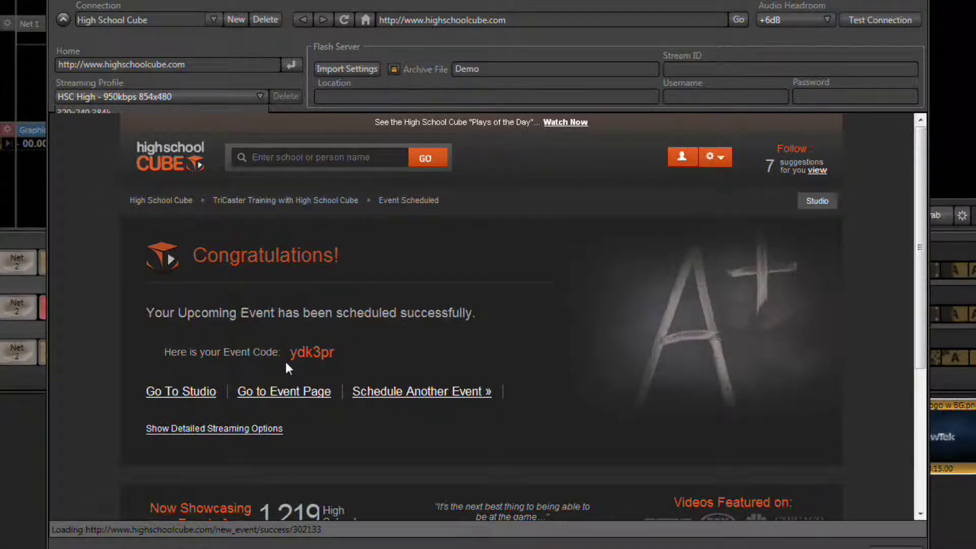
Step: Copy the event code into the Stream ID field, then open the event's studio page
left_click_drag(289, 352, 336, 351)
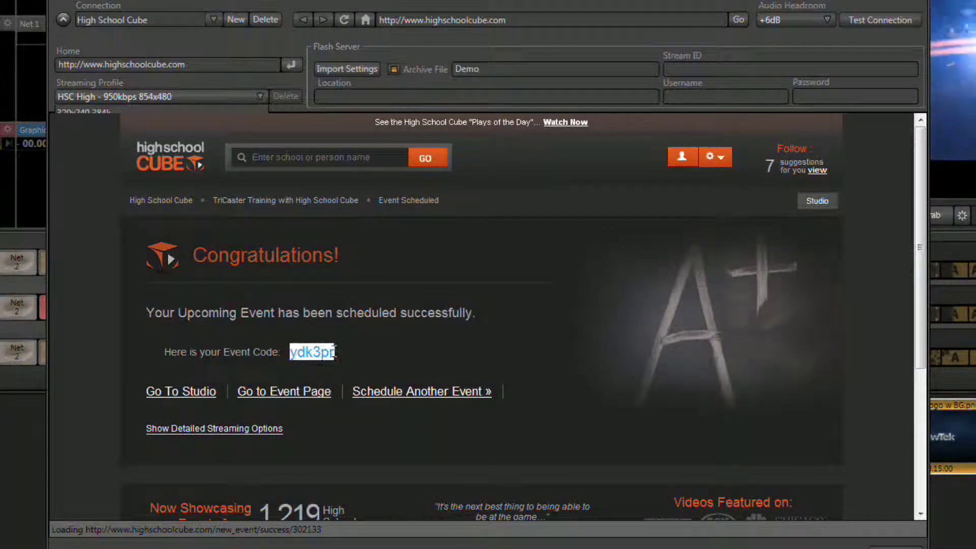
right_click(298, 356)
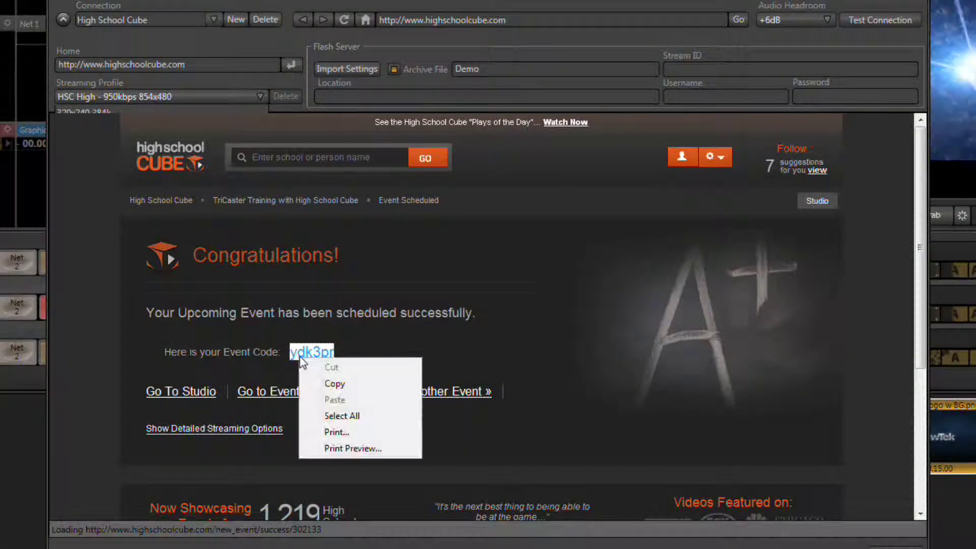
left_click(335, 384)
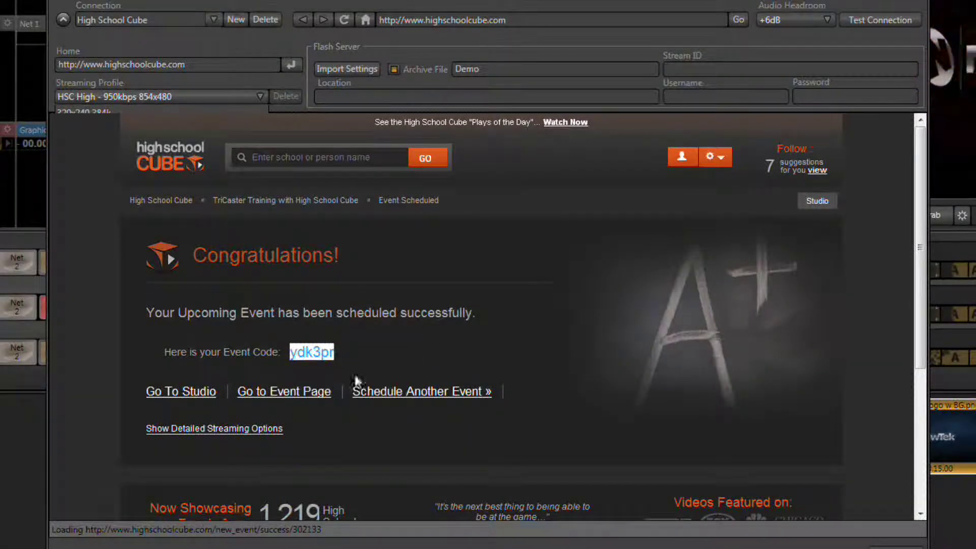
left_click(688, 70)
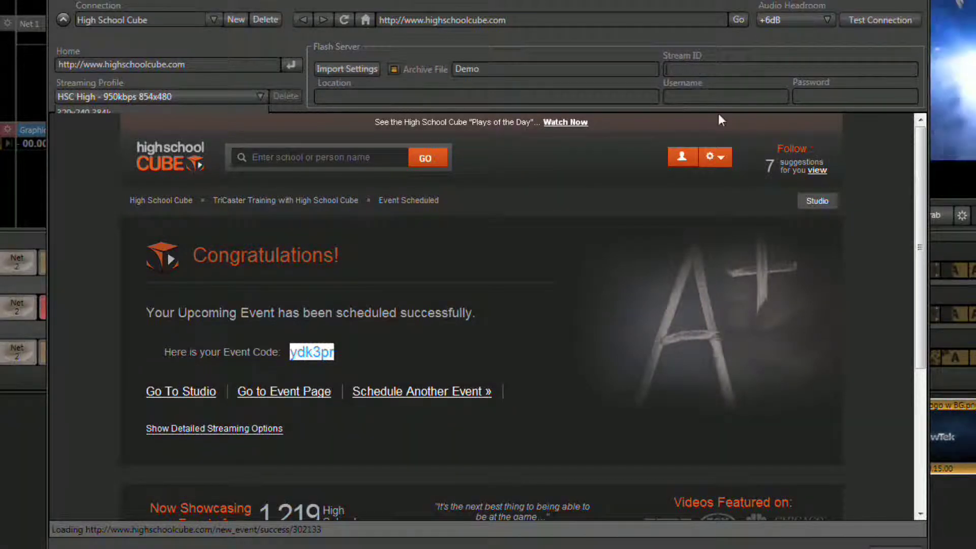
key("ctrl+v")
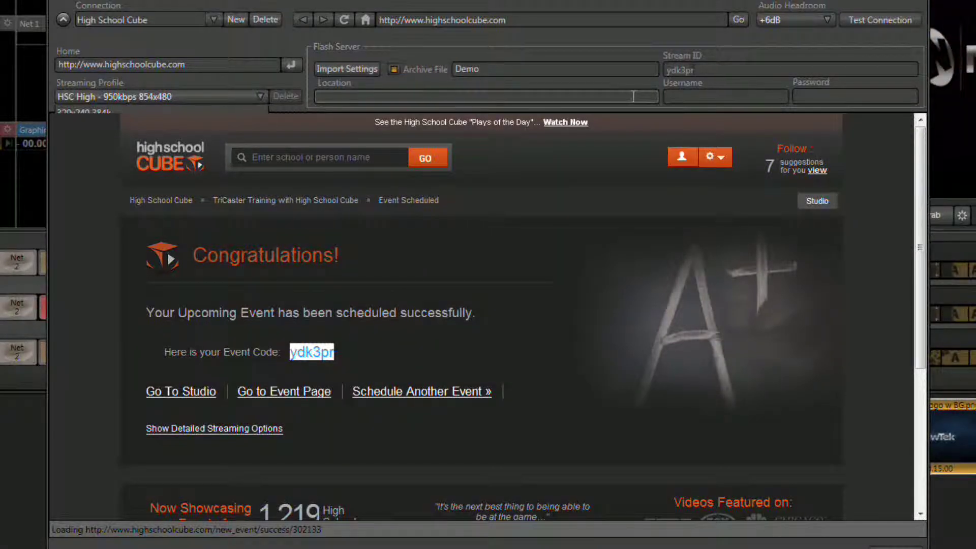
left_click(199, 392)
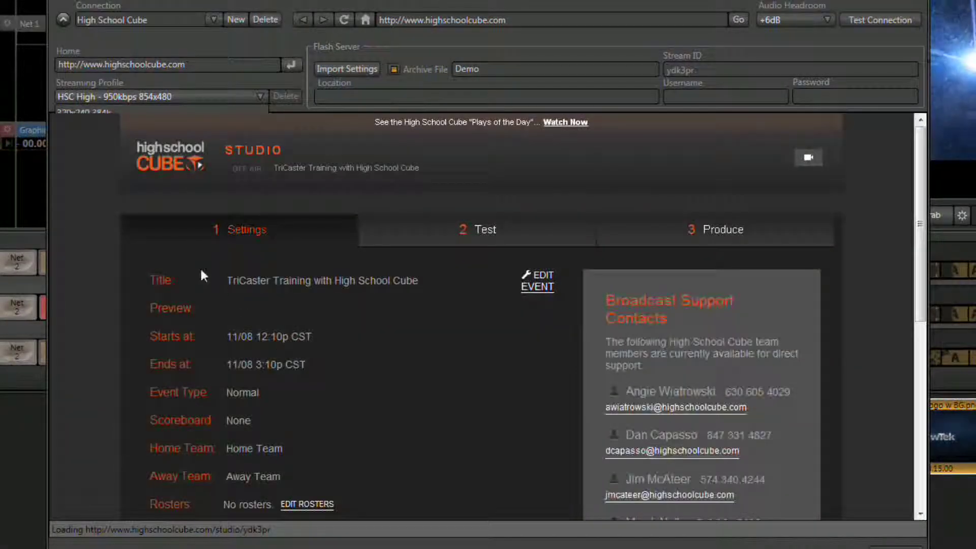
Step: Set Location to the Test tab's URL rtmp://stream.highschoolcube.com/test and start a test connection
scroll(267, 282, "down", 2)
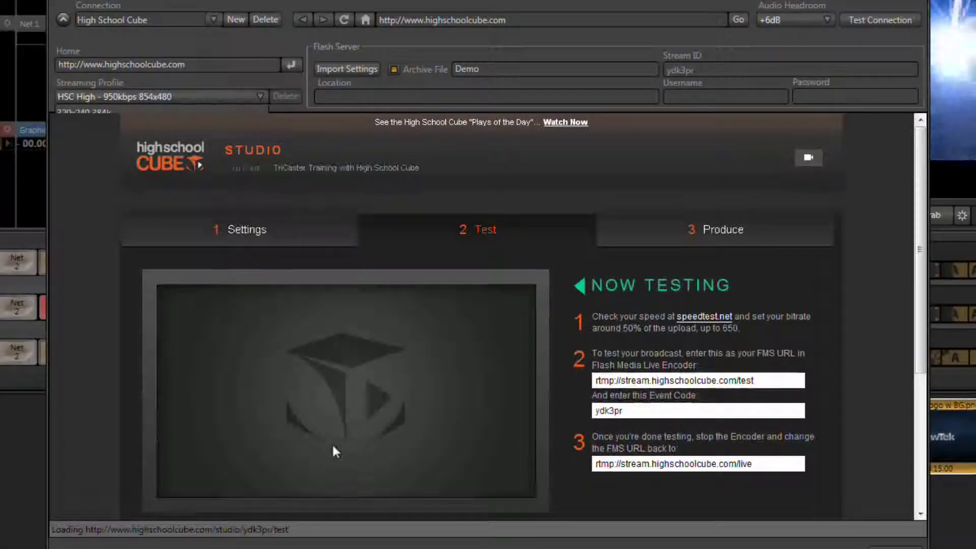
left_click(345, 392)
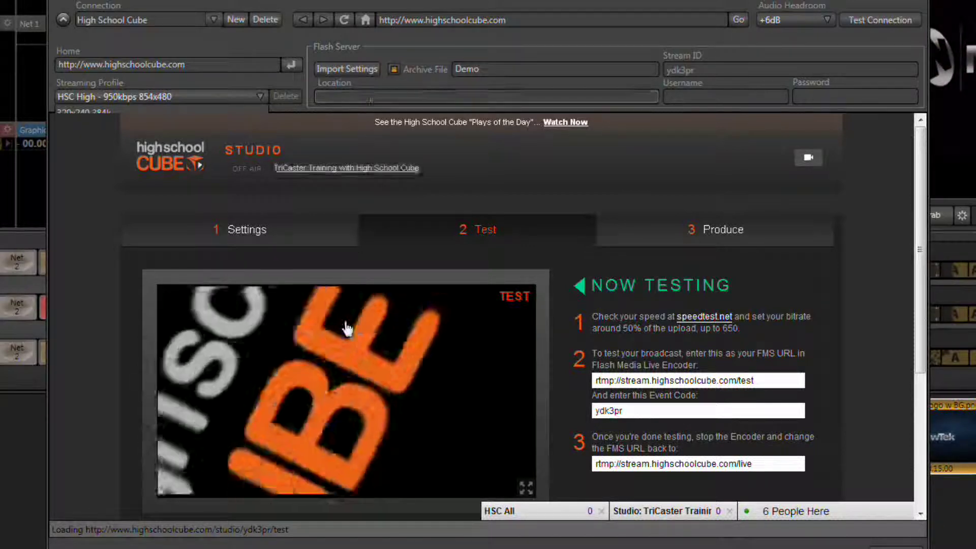
left_click_drag(777, 380, 587, 378)
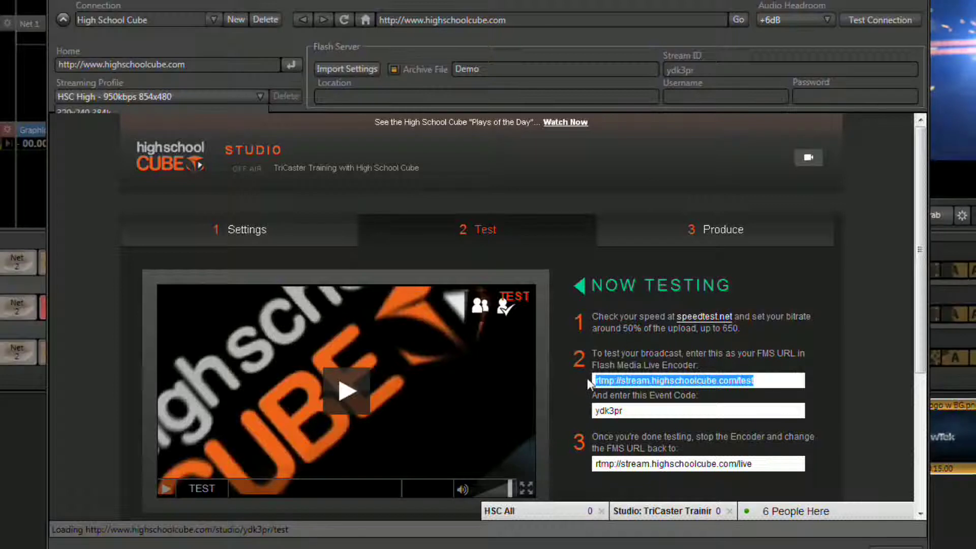
right_click(714, 379)
left_click(747, 425)
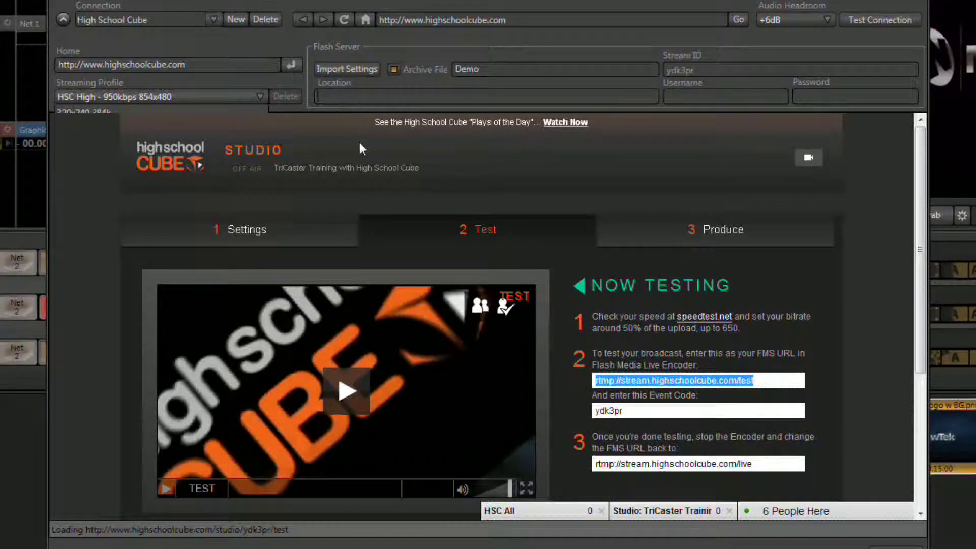
key("ctrl+v")
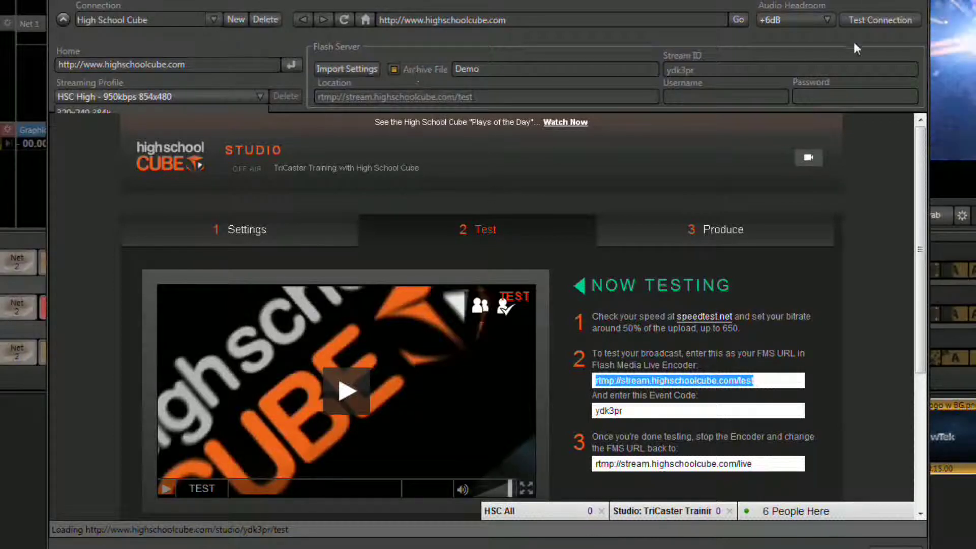
left_click(894, 20)
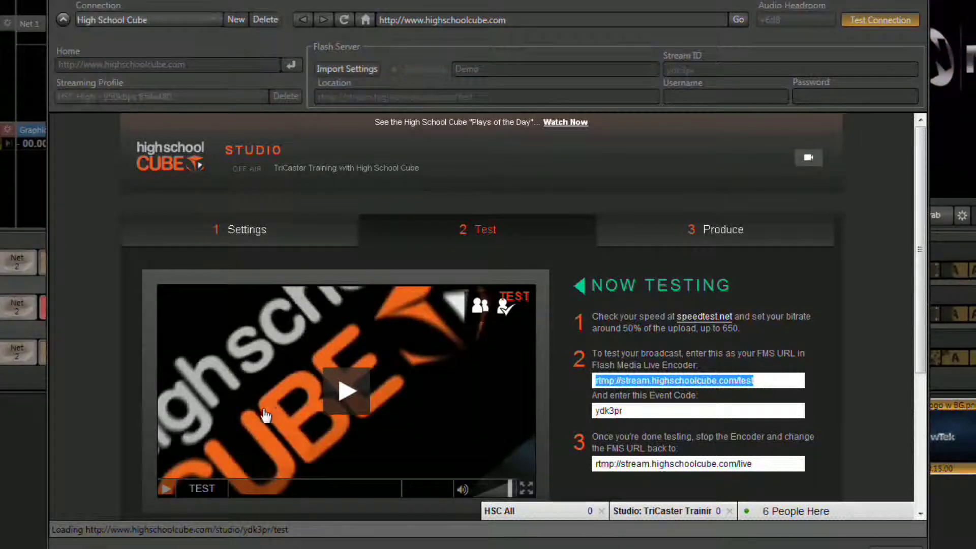
Step: Play the incoming test stream in the Studio player, then stop the test connection
left_click(166, 489)
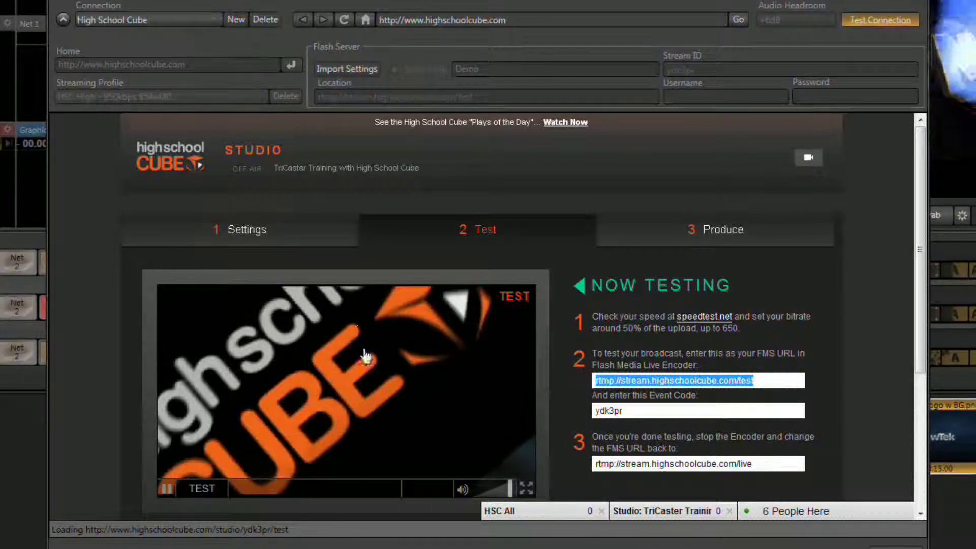
scroll(556, 428, "down", 1)
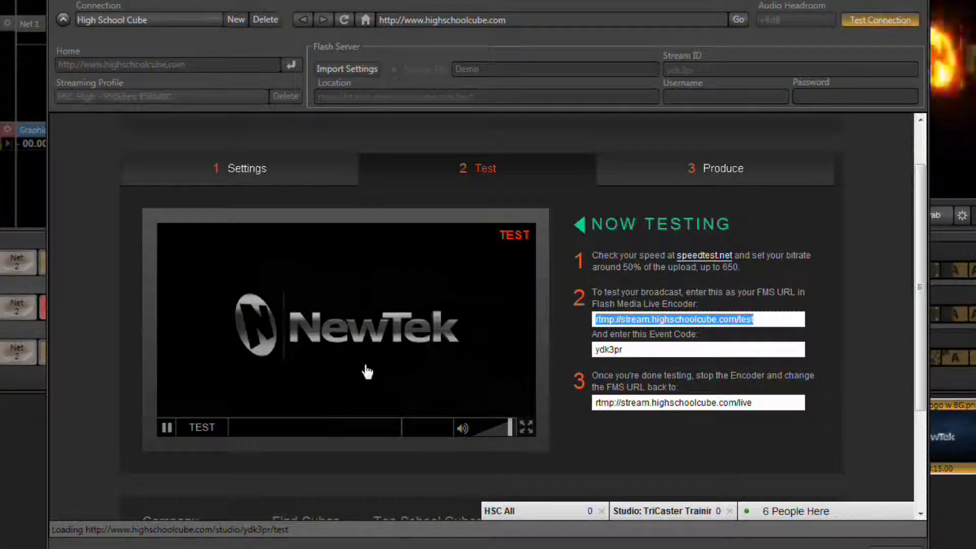
left_click(862, 25)
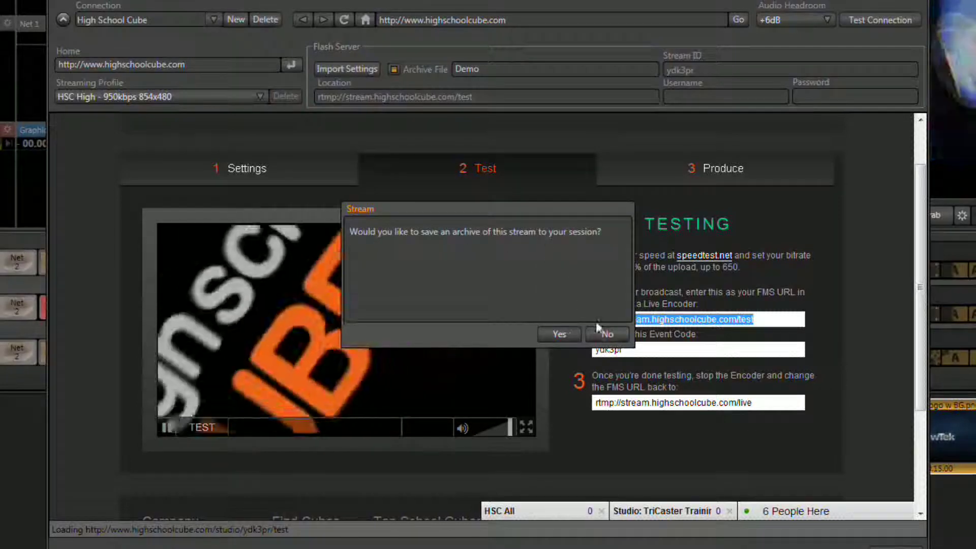
Step: Decline saving a test stream archive and copy the live FMS URL
left_click(599, 330)
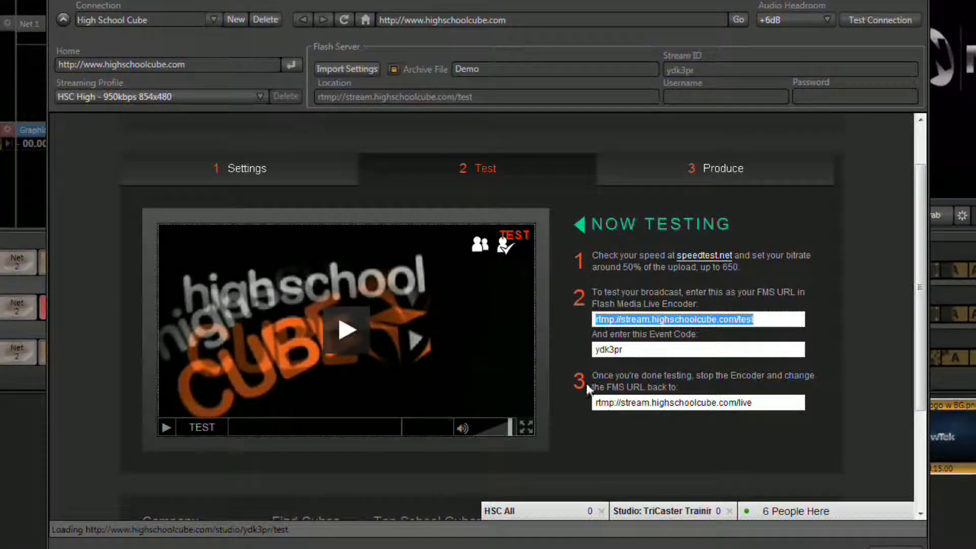
left_click(763, 403)
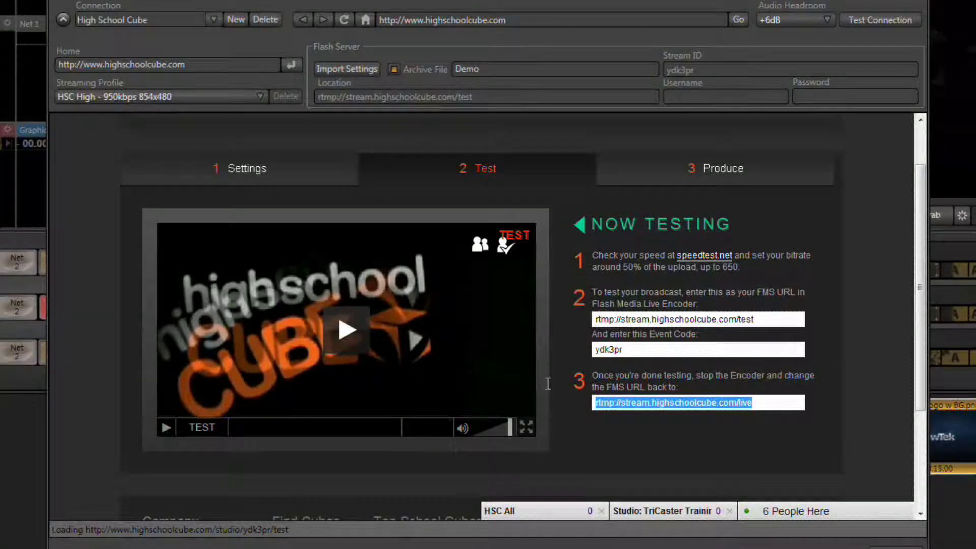
right_click(647, 403)
left_click(689, 455)
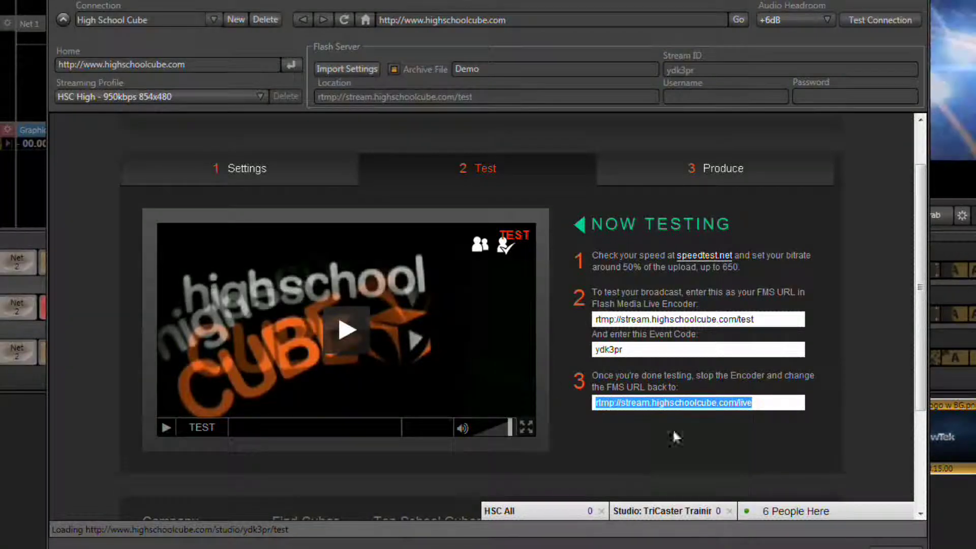
Step: Replace the test stream Location with rtmp://stream.highschoolcube.com/live
left_click_drag(490, 97, 300, 96)
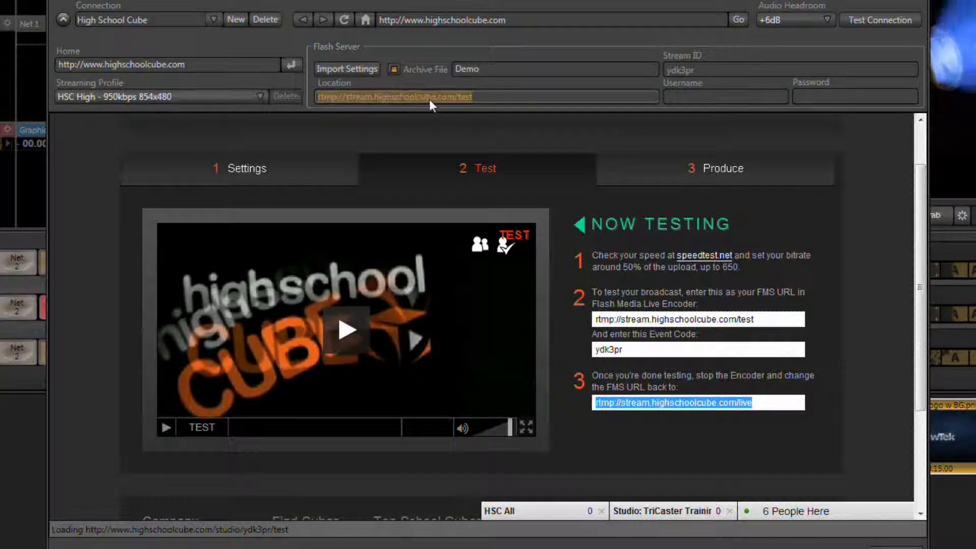
key("BackSpace")
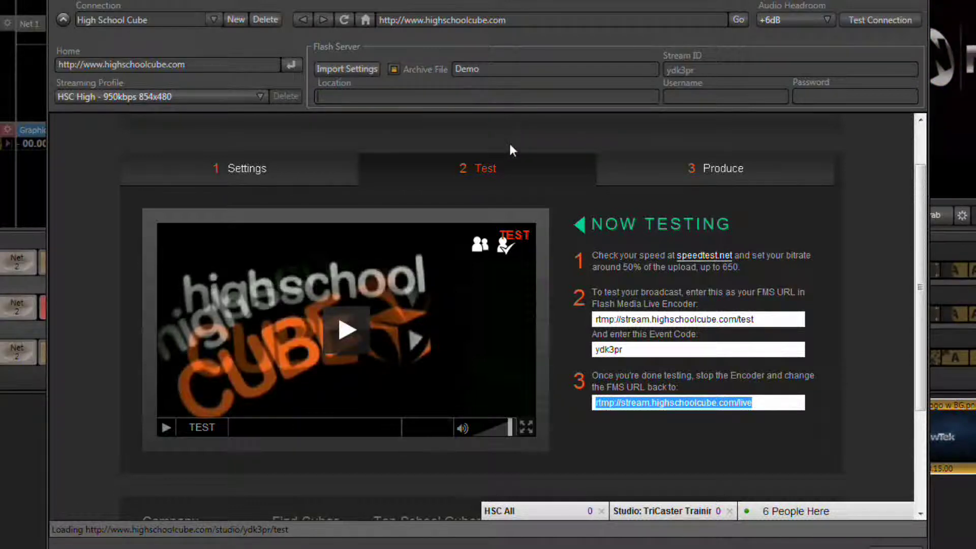
key("ctrl+v")
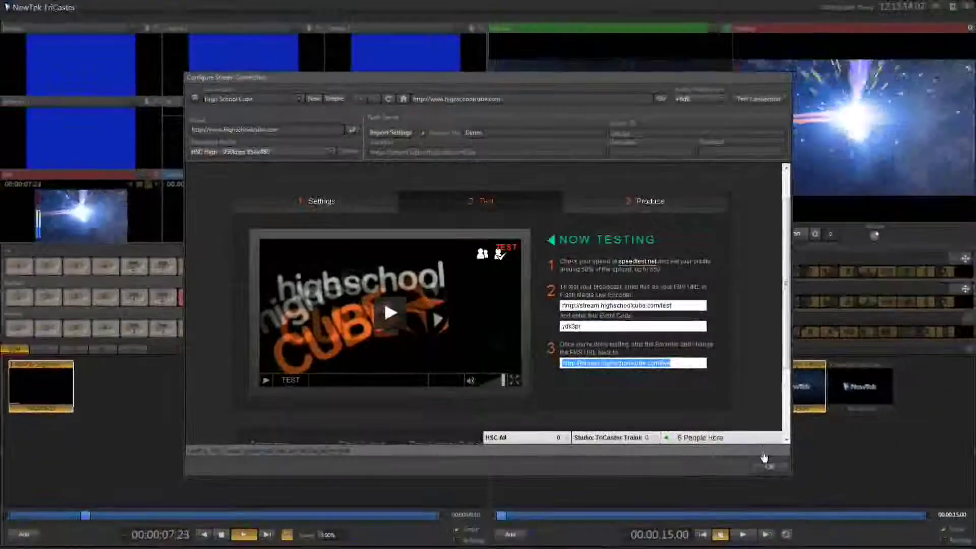
Step: Confirm the High School Cube stream connection with the live RTMP location
left_click(768, 466)
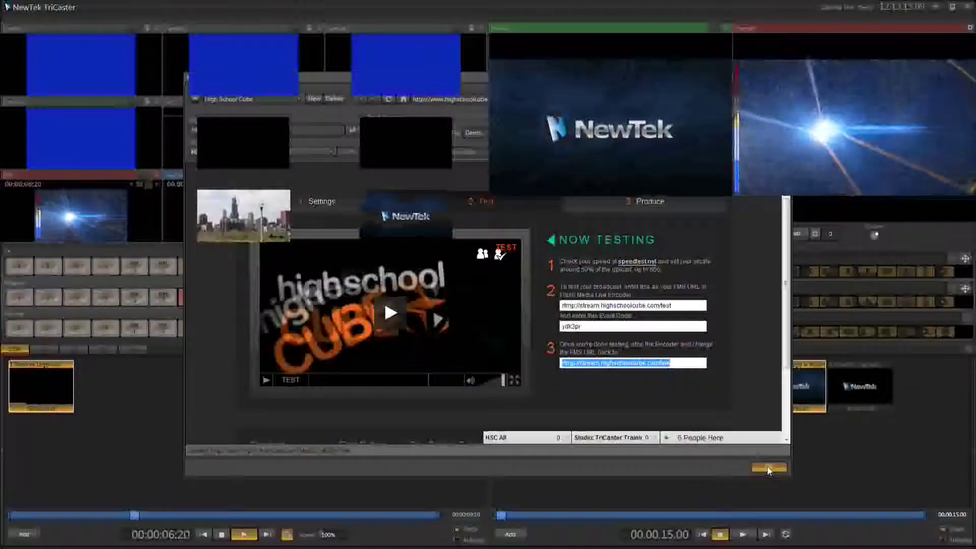